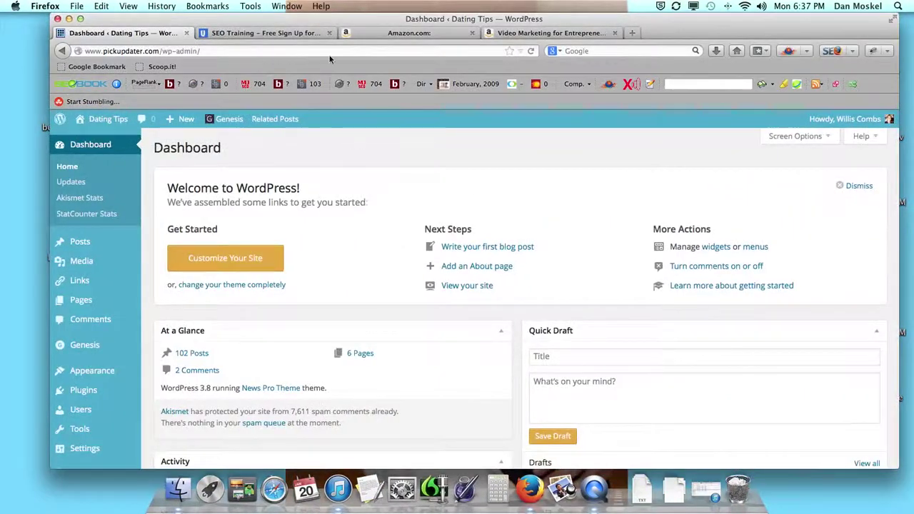
Step: From the dashboard, open the live Dating Tips site in a separate tab
left_click(301, 33)
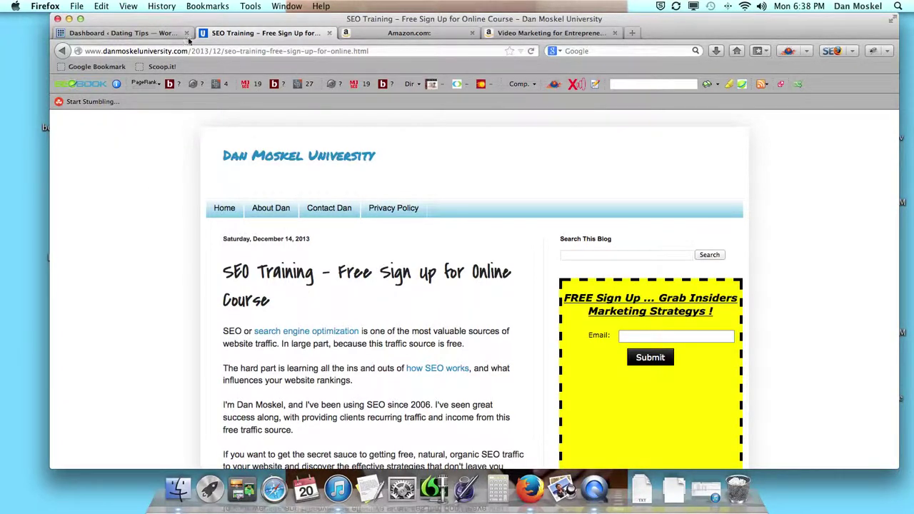
left_click(160, 36)
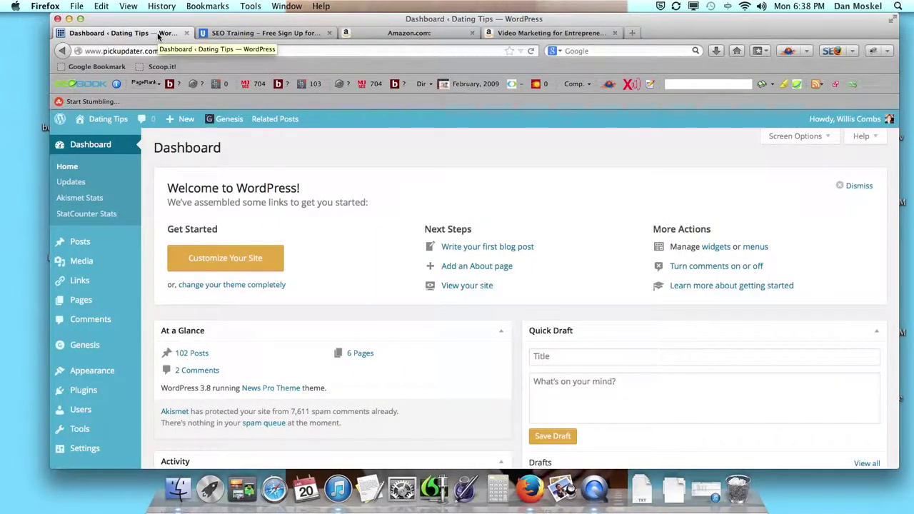
key("super+Tab")
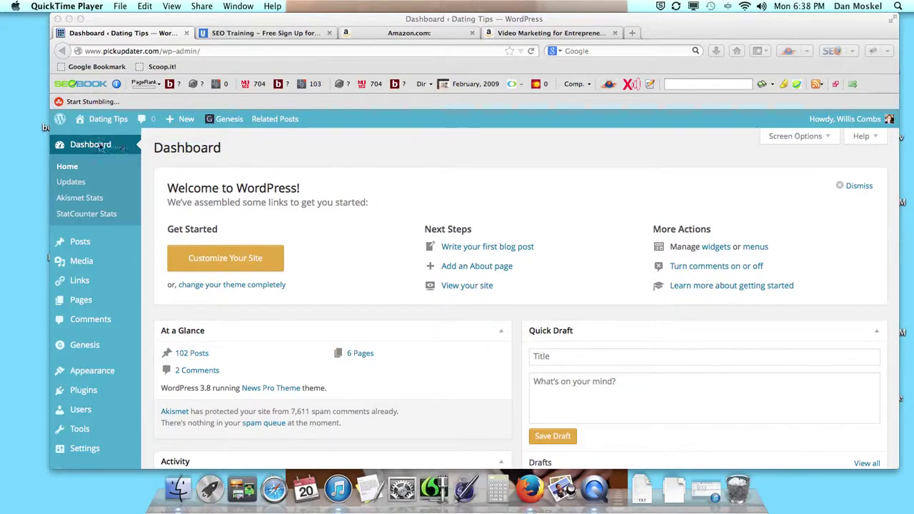
left_click(99, 119)
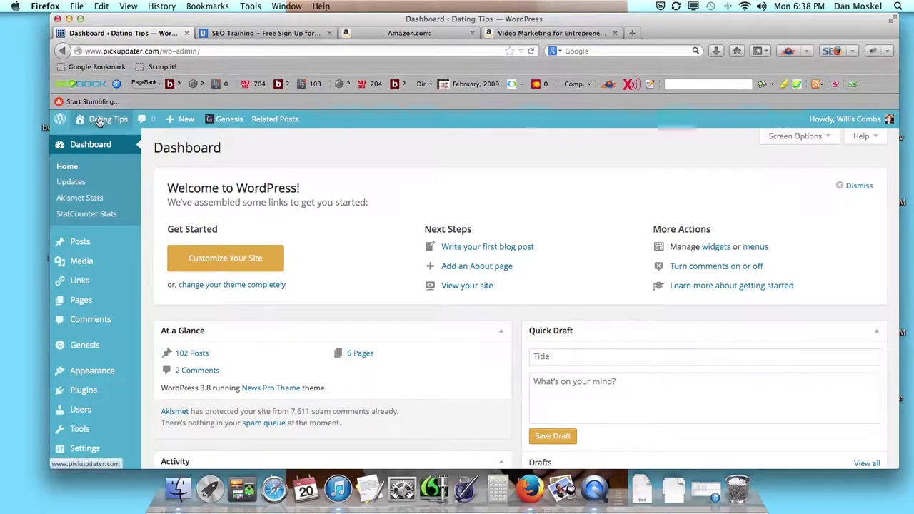
right_click(97, 141)
left_click(100, 145)
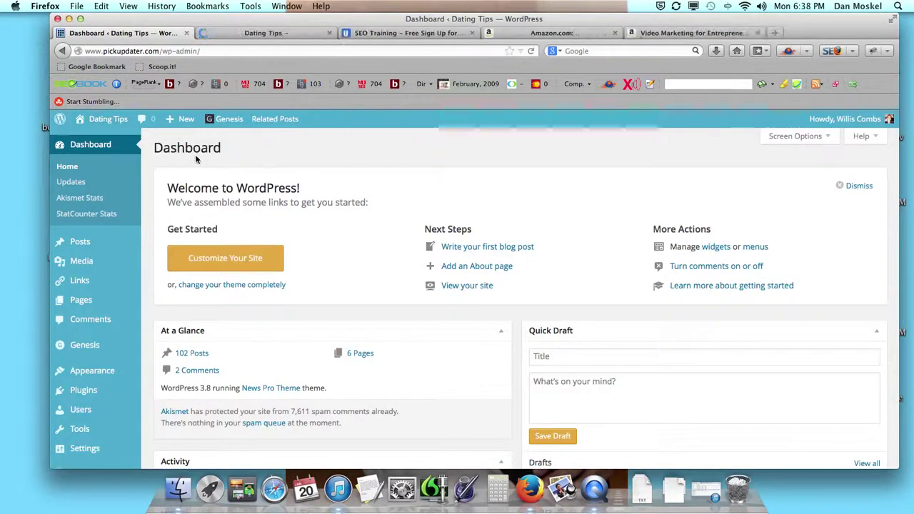
scroll(195, 155, "down", 3)
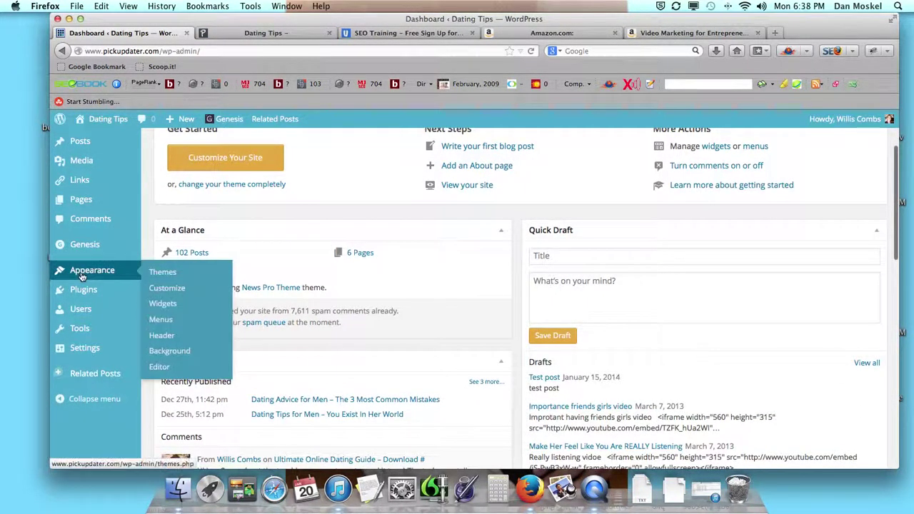
Step: Search the plugin directory for WP Date Remover and install it
left_click(81, 290)
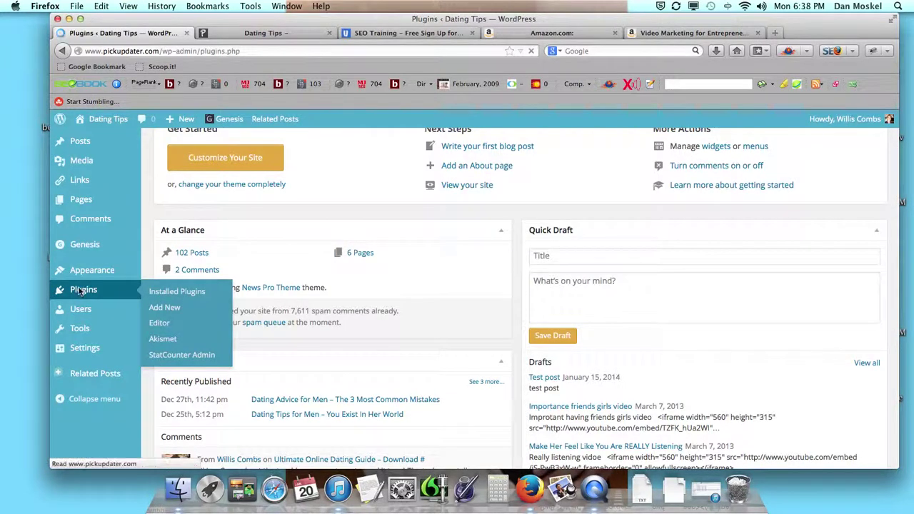
left_click(230, 148)
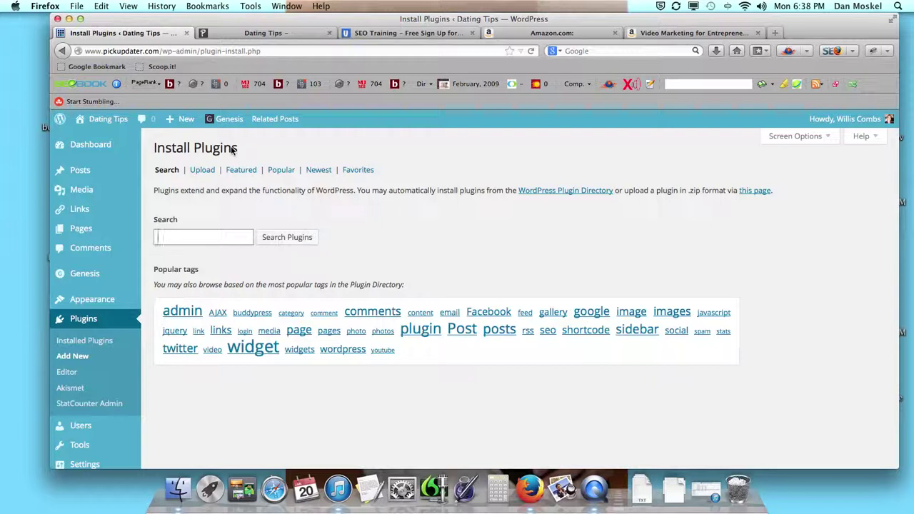
type("WP Date Remover")
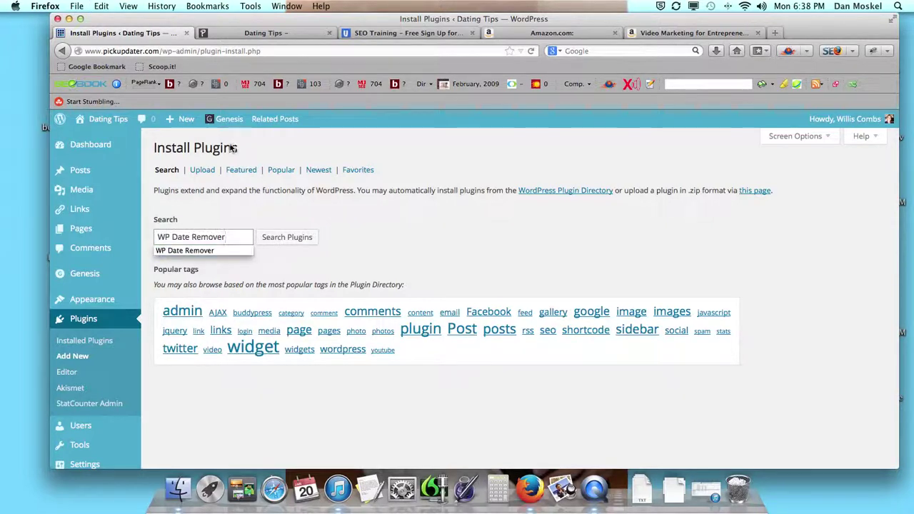
left_click(300, 237)
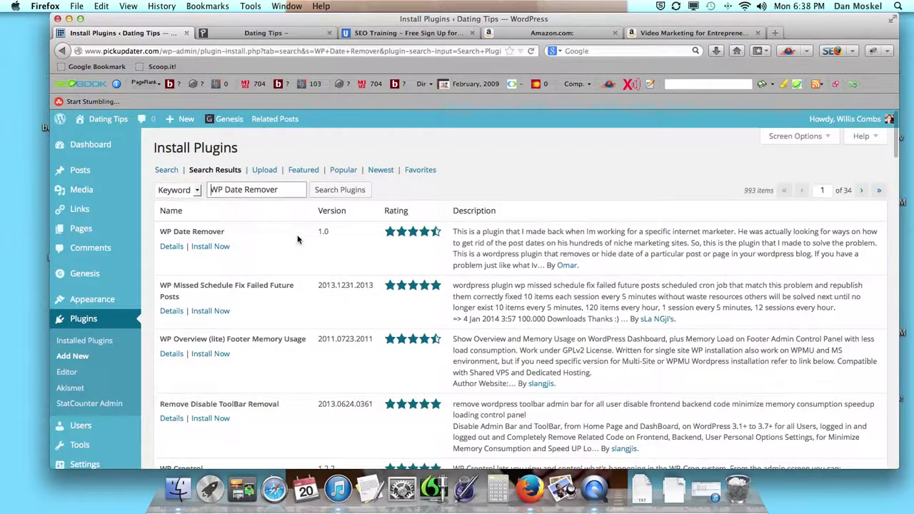
left_click(218, 247)
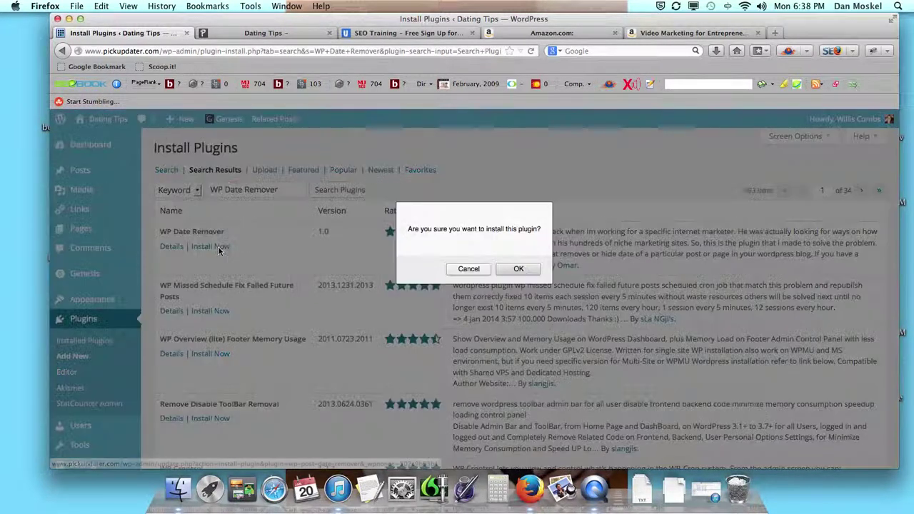
left_click(522, 268)
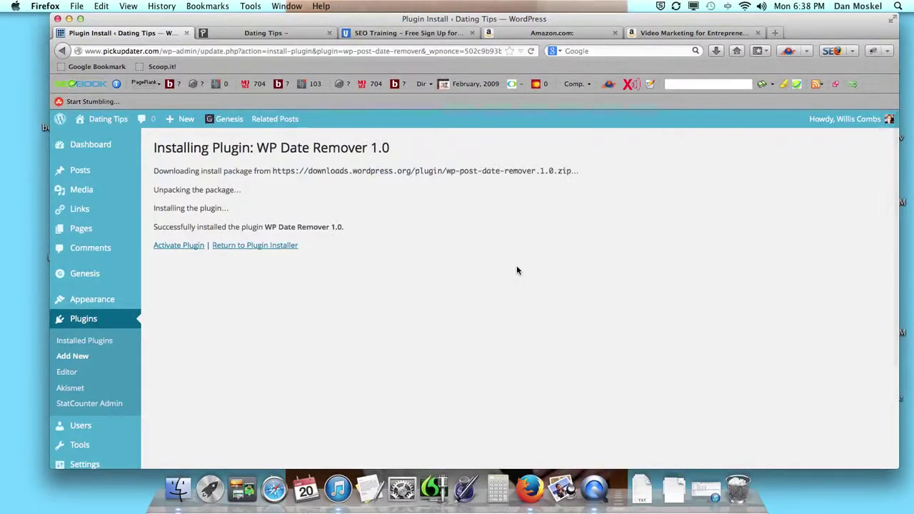
Step: Activate WP Date Remover from the installation result page
left_click(188, 246)
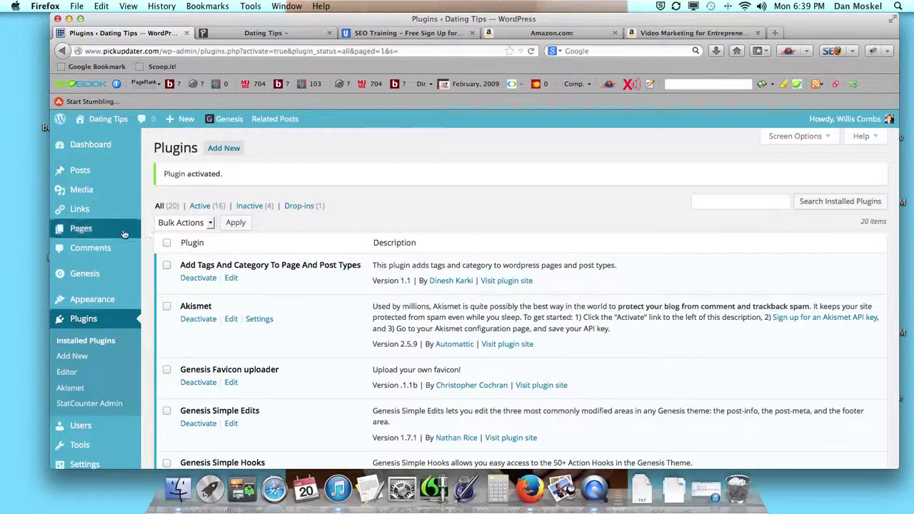
Step: Search plugins for 'wp modified' and install WP Last Modified 0.1
left_click(227, 151)
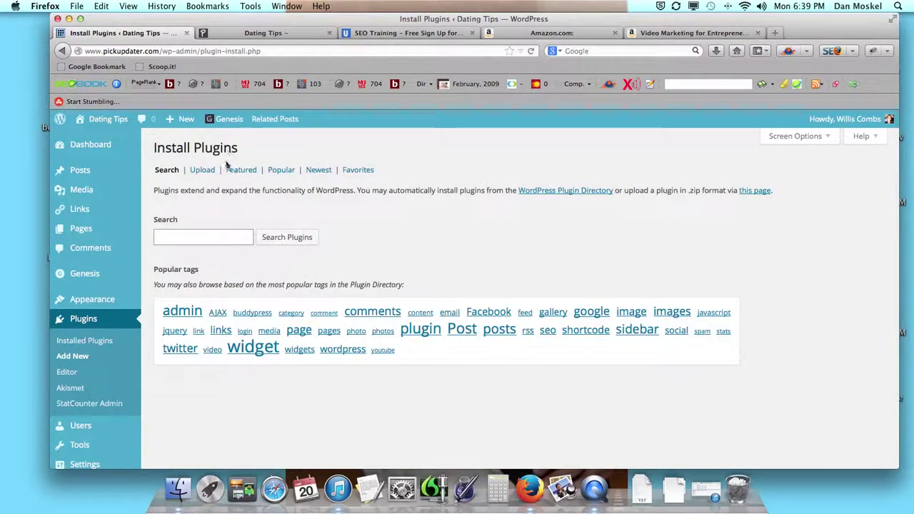
type("wp")
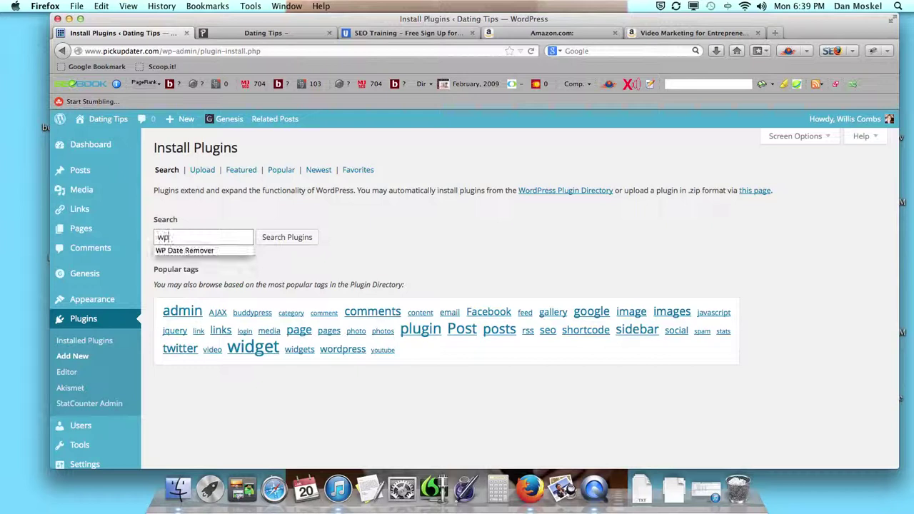
type(" modi")
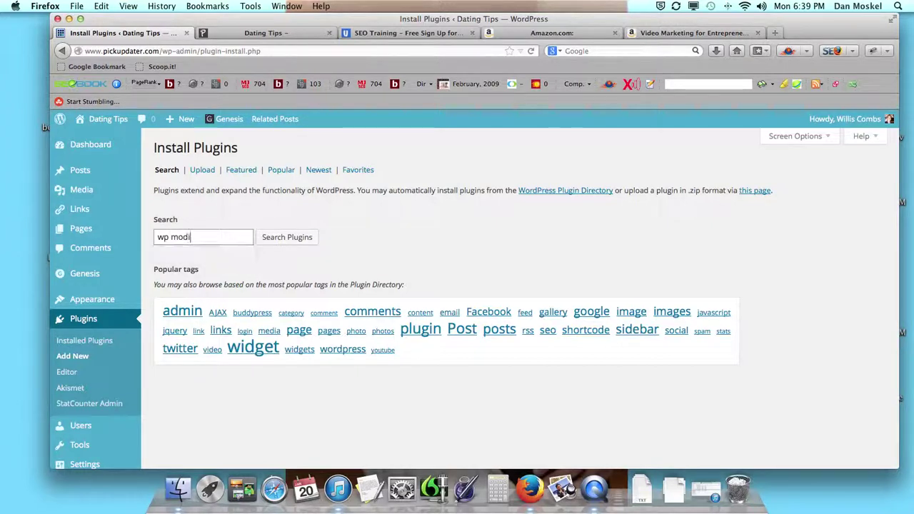
type("fied")
key("Return")
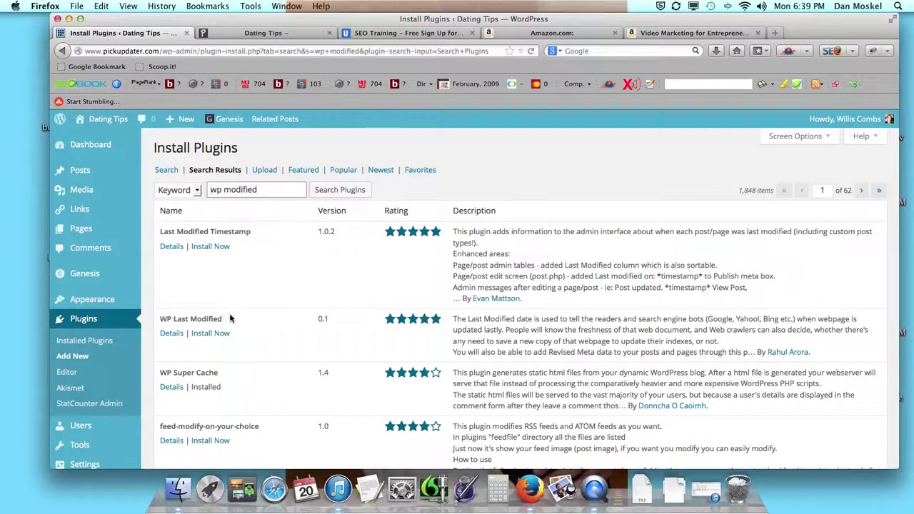
scroll(252, 297, "down", 1)
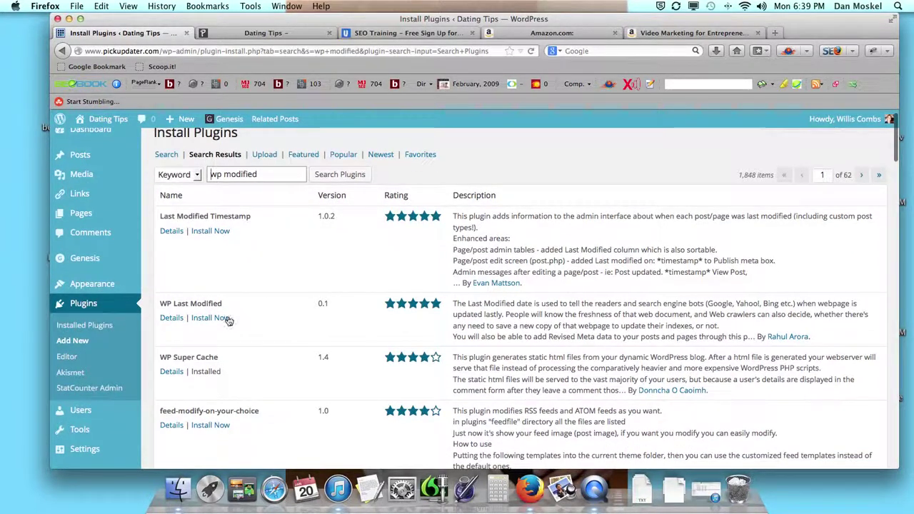
left_click(214, 319)
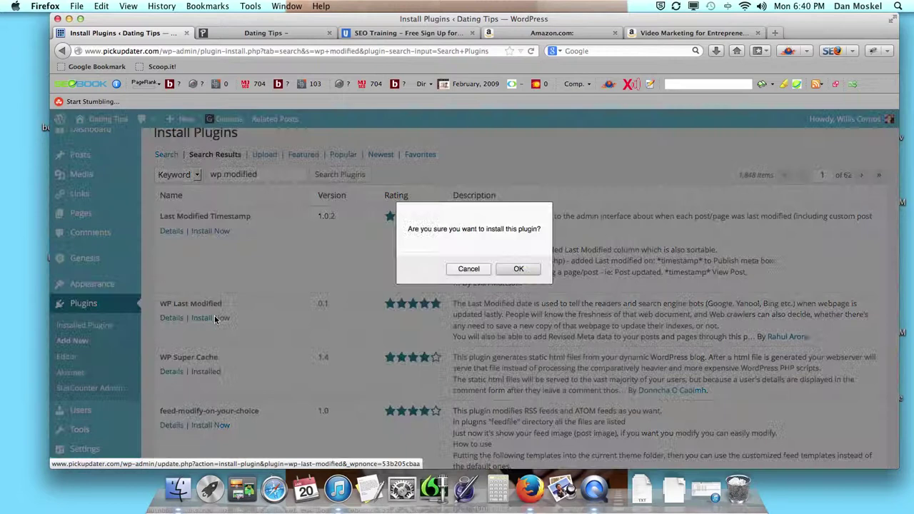
left_click(525, 267)
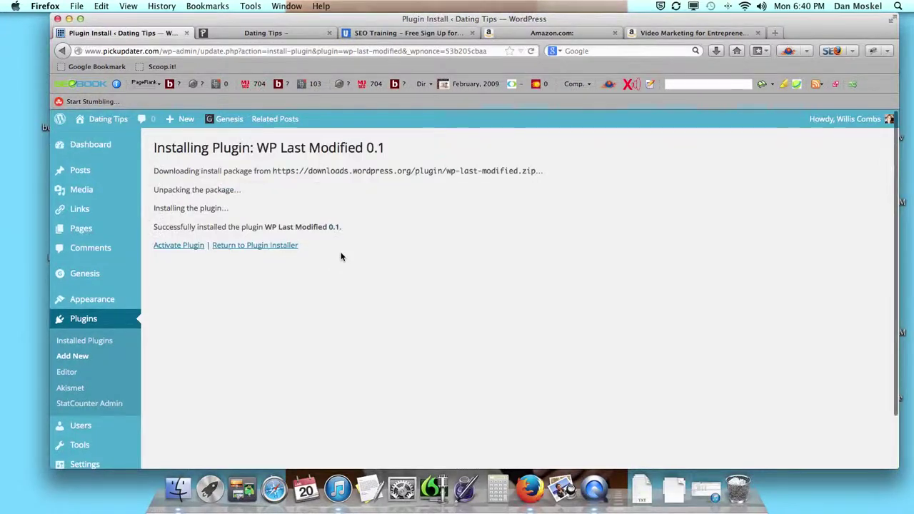
Step: Activate WP Last Modified, then scroll down to it in the plugin list and open its Settings
left_click(186, 247)
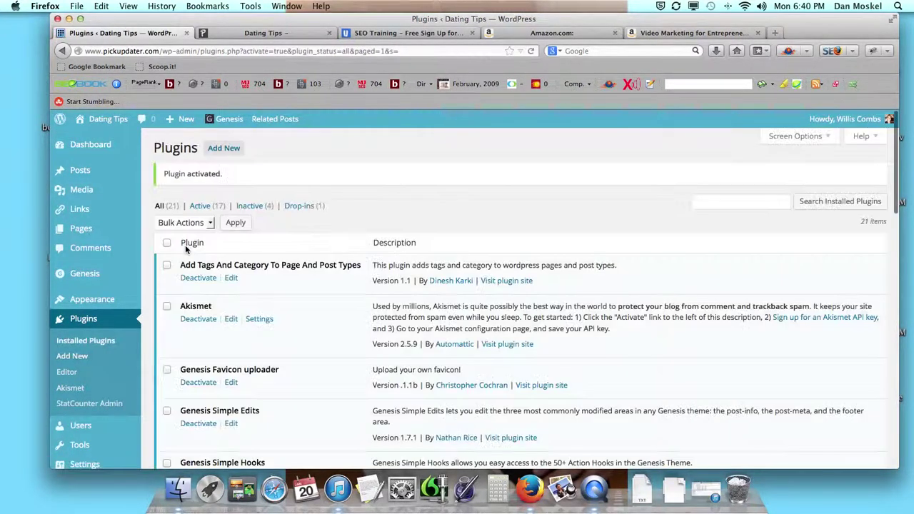
mouse_move(98, 308)
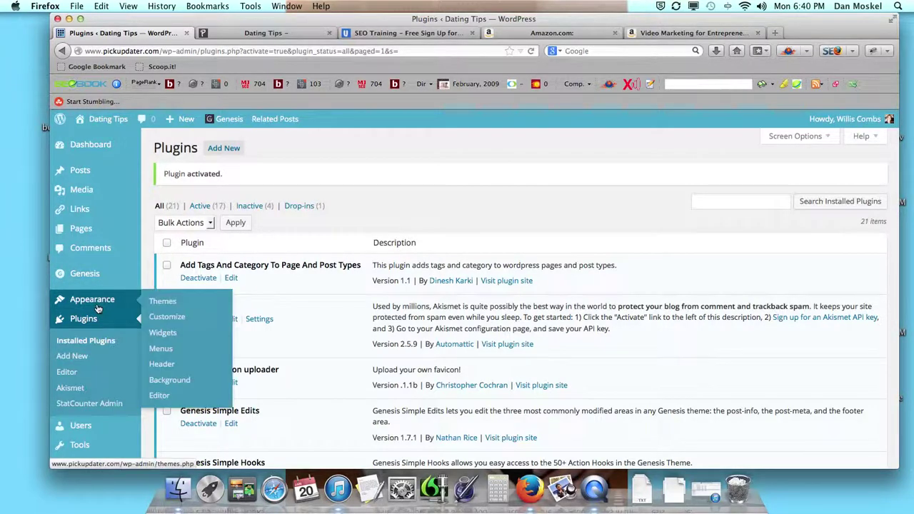
scroll(96, 309, "down", 3)
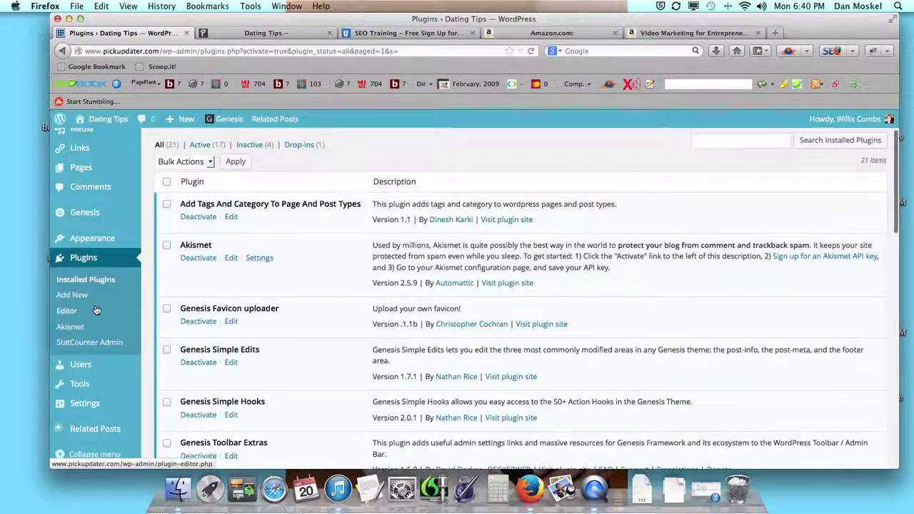
scroll(262, 346, "down", 4)
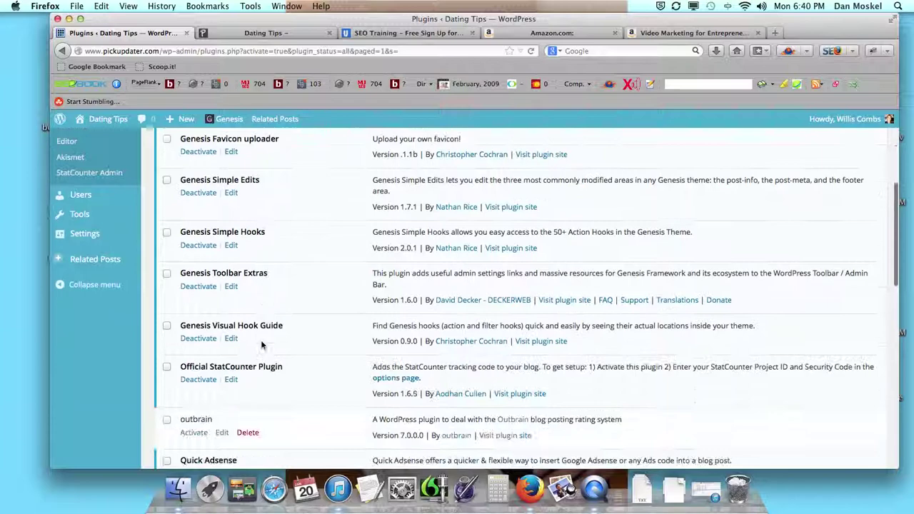
scroll(261, 341, "down", 10)
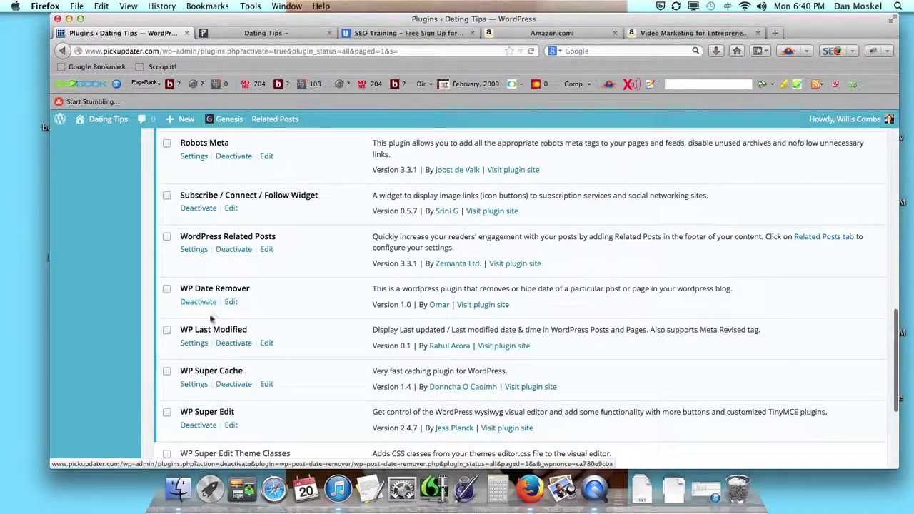
left_click(201, 345)
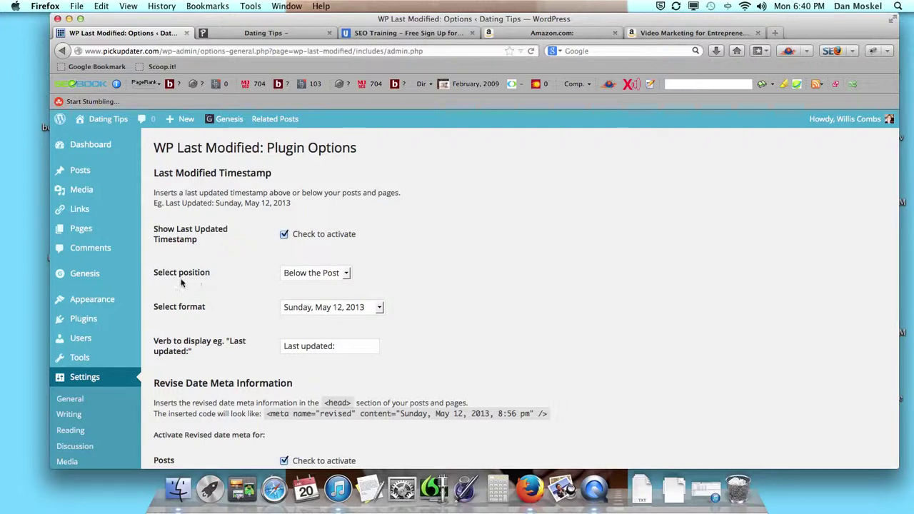
Step: Keep the timestamp Below the Post in the 'Sunday, May 12, 2013' format and save the options
left_click(345, 273)
left_click(376, 272)
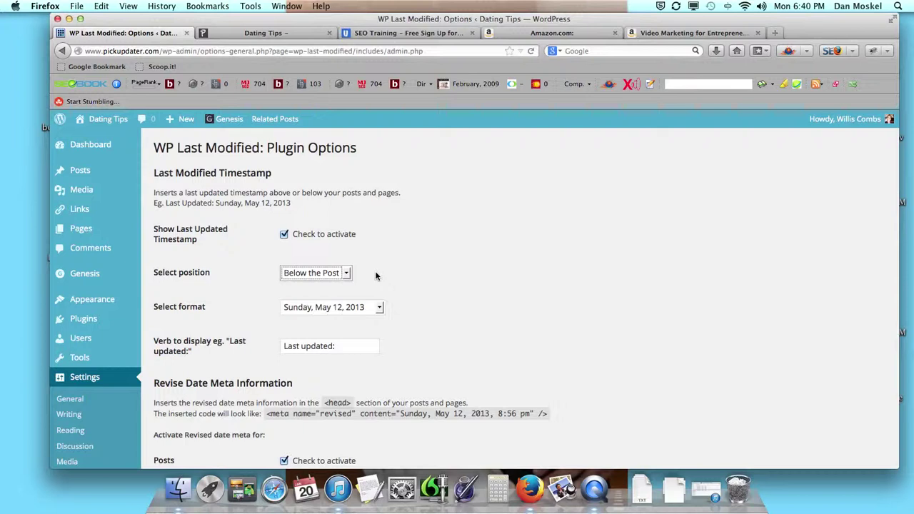
left_click(378, 308)
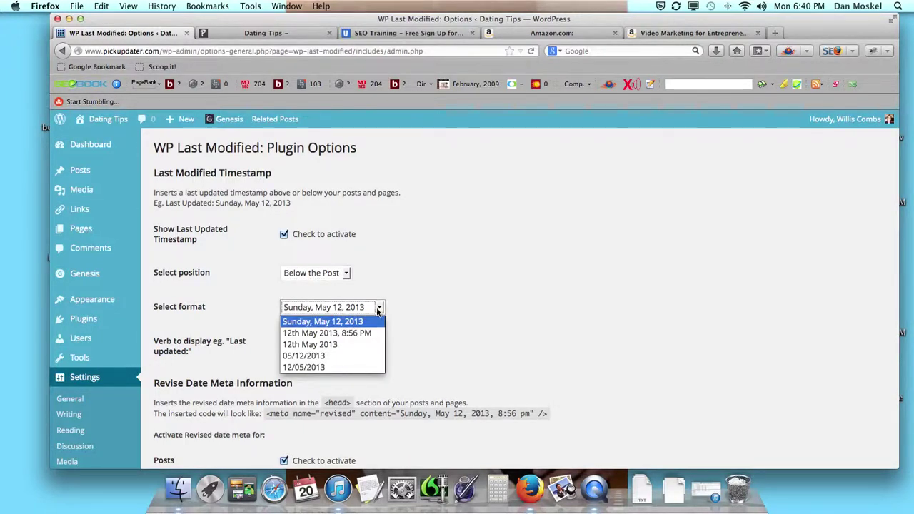
left_click(427, 329)
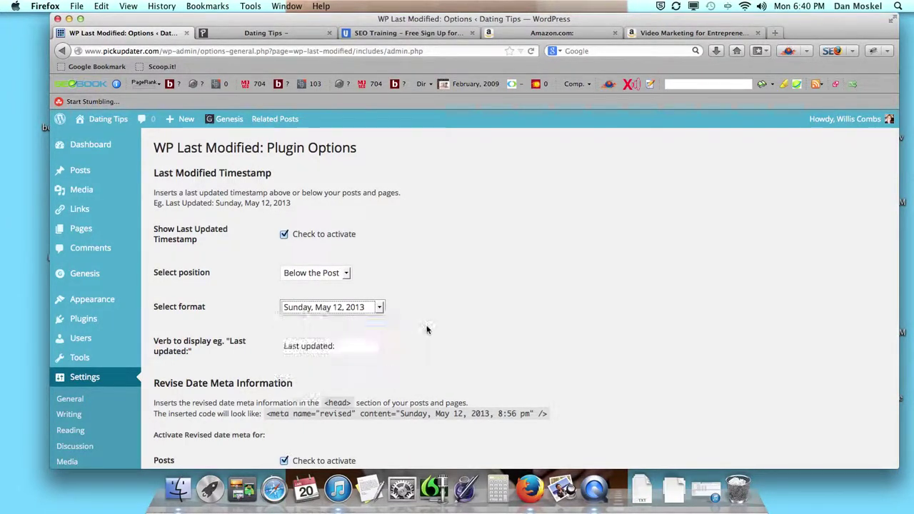
scroll(401, 325, "down", 3)
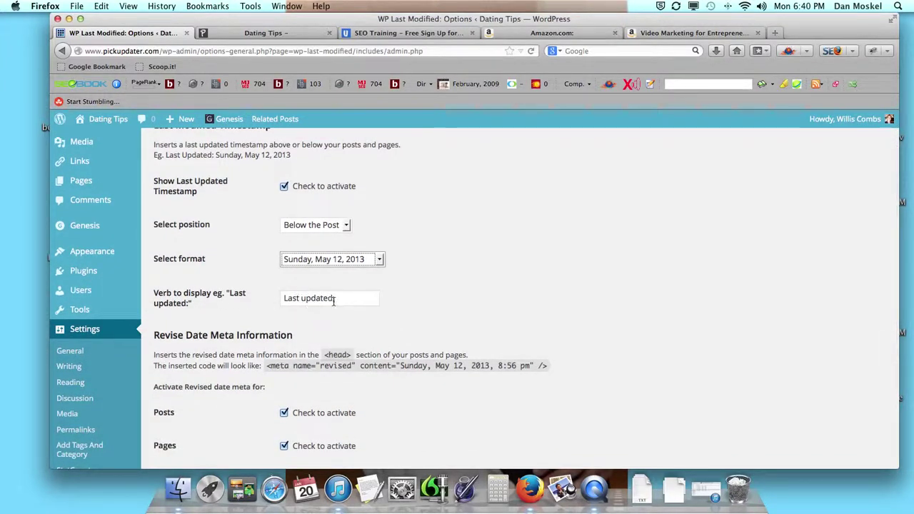
scroll(285, 314, "down", 4)
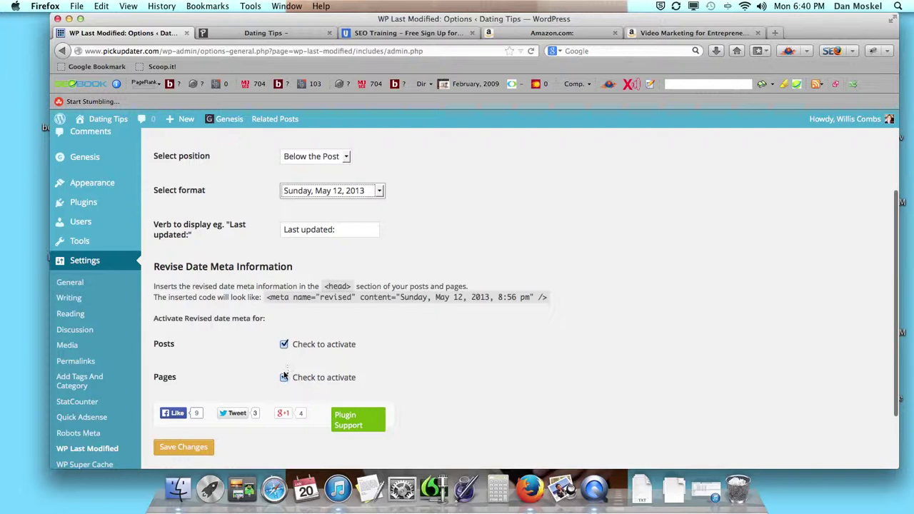
scroll(228, 367, "down", 1)
scroll(227, 367, "down", 3)
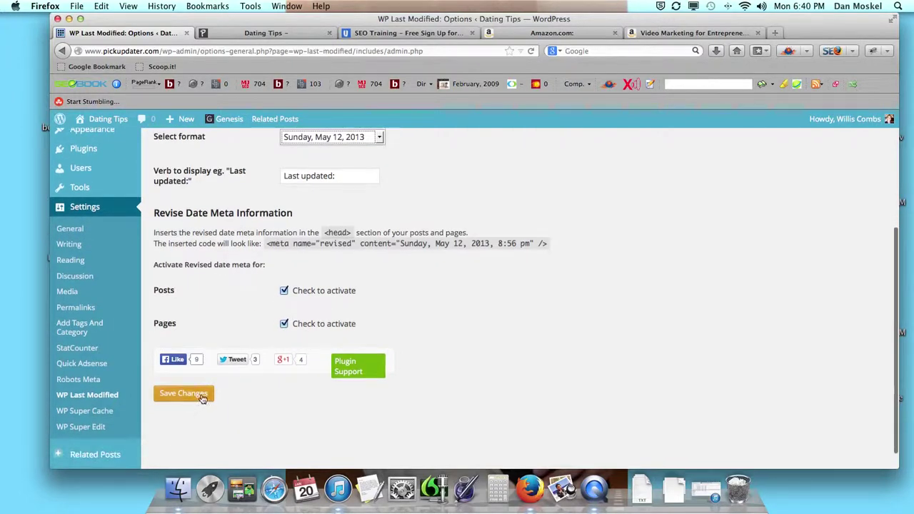
left_click(206, 395)
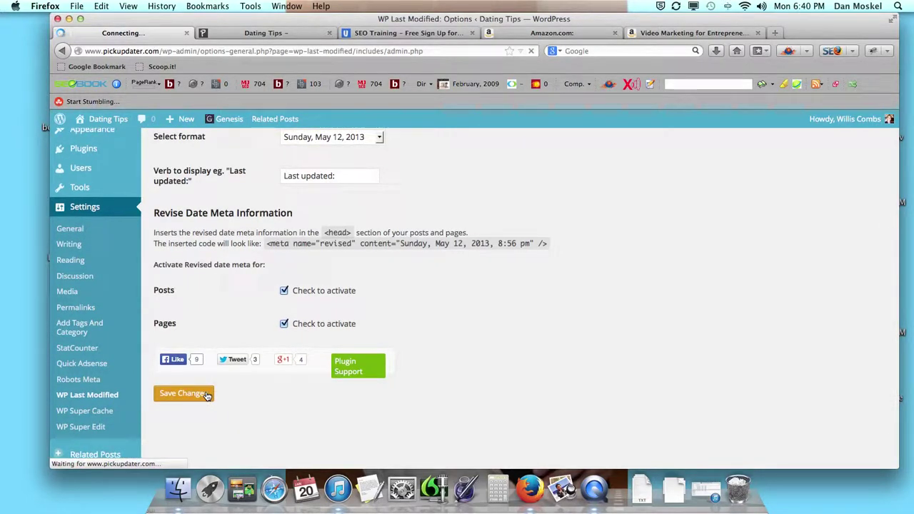
Step: Open the 'Dating a Single Mom In a Brave New World' post from the Dating Tips homepage
left_click(286, 33)
scroll(424, 230, "down", 10)
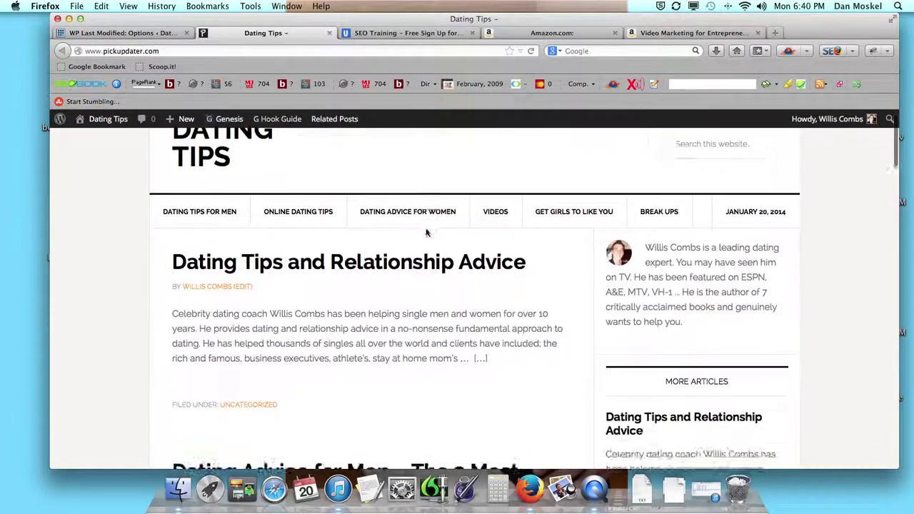
scroll(426, 227, "down", 5)
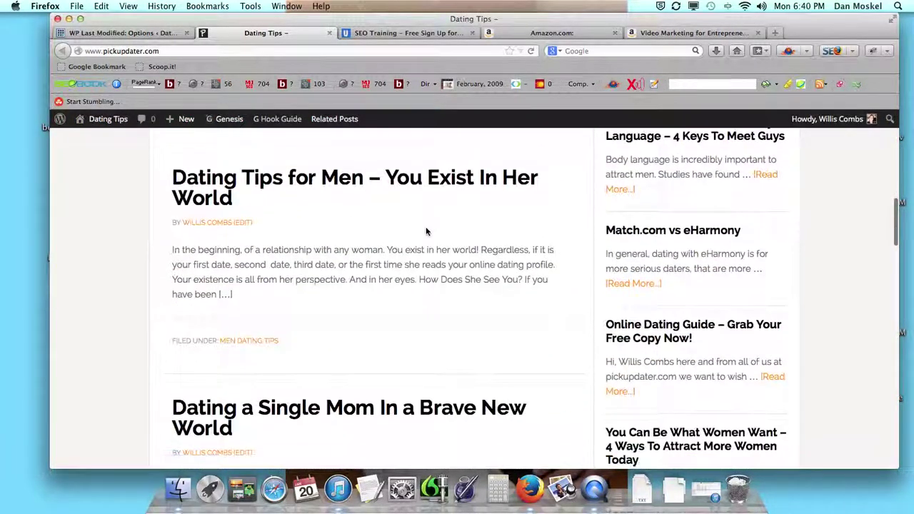
scroll(431, 237, "down", 3)
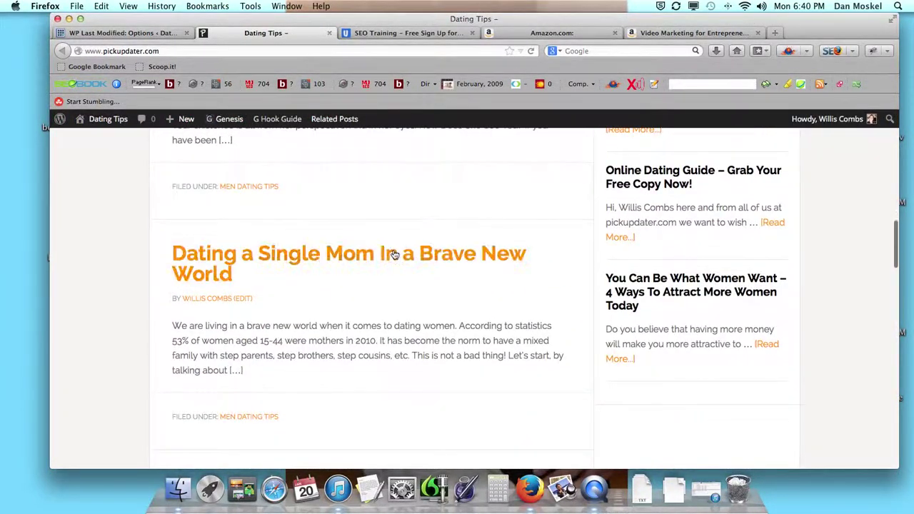
left_click(394, 255)
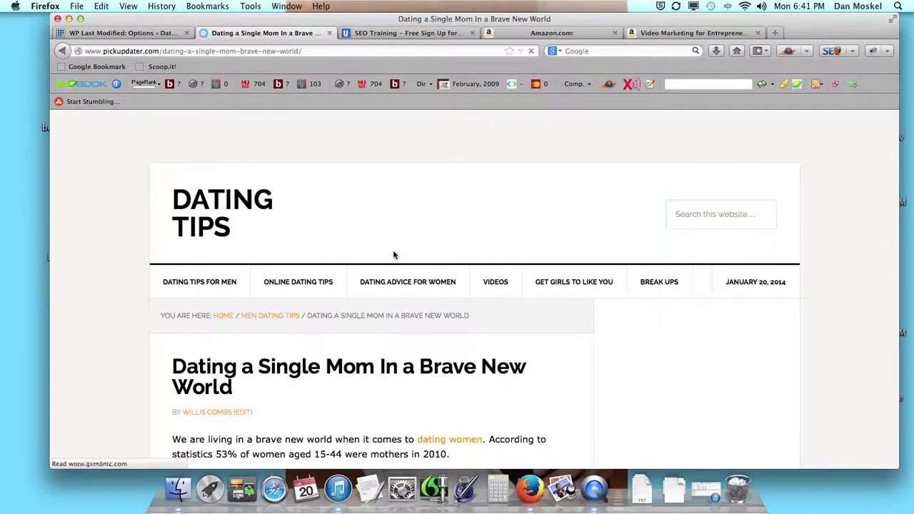
Step: Highlight the 'Last updated: Friday, December 27, 2013' line below the post, then clear it
scroll(405, 261, "down", 20)
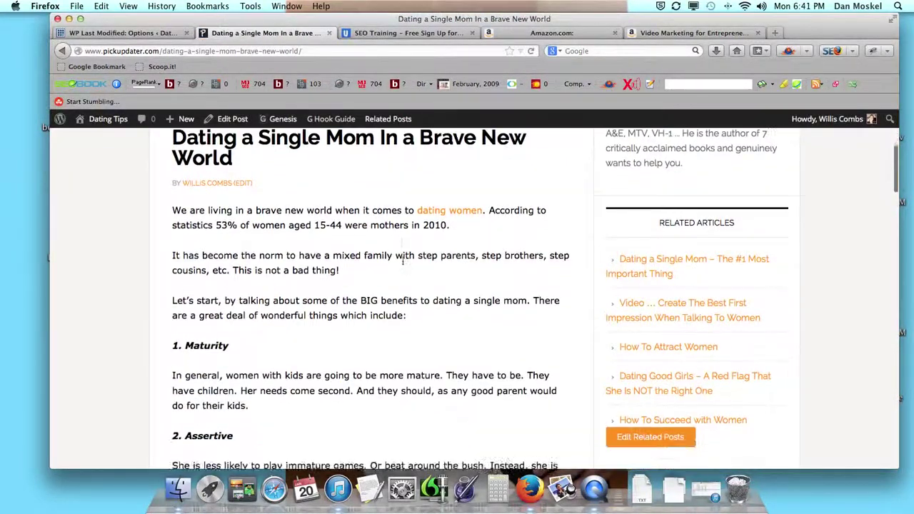
scroll(401, 264, "down", 10)
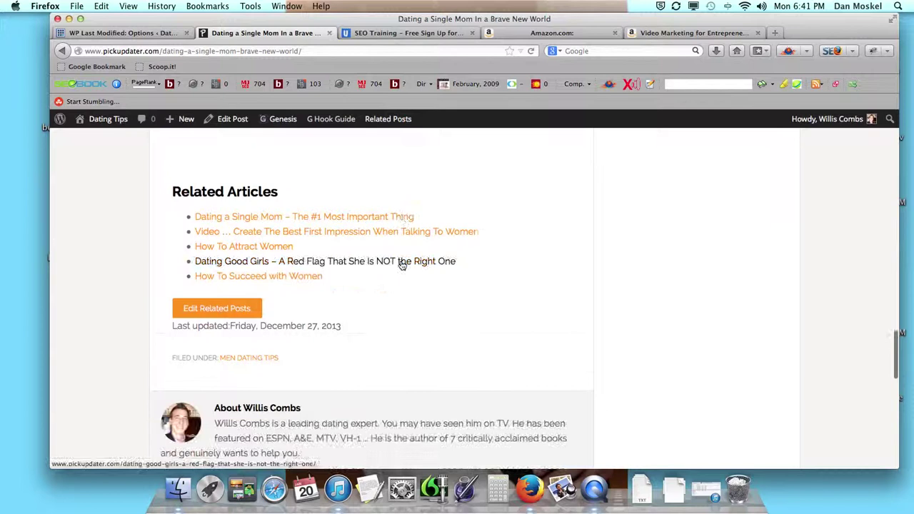
left_click_drag(172, 328, 322, 337)
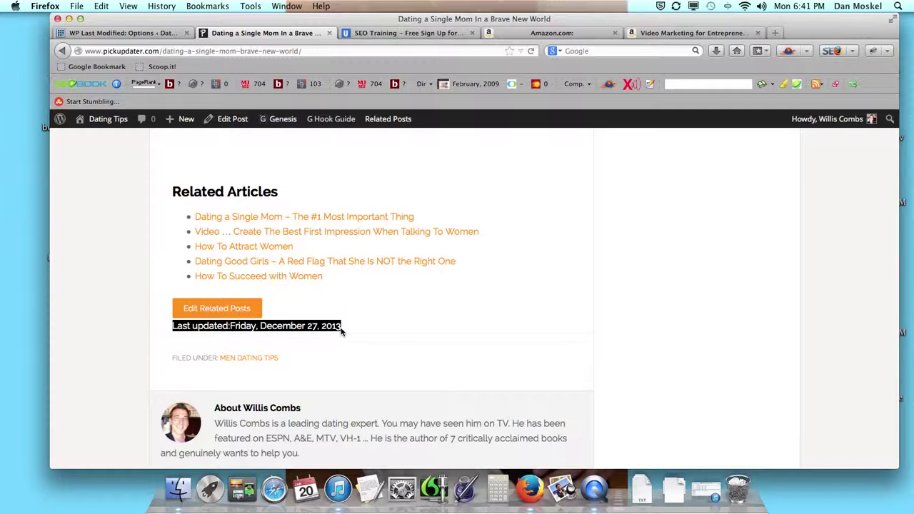
left_click(343, 332)
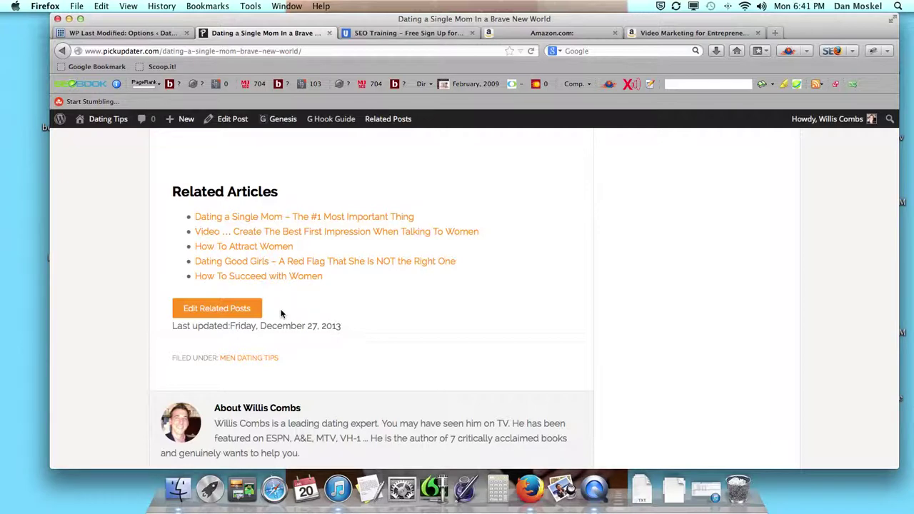
Step: On the SEO Training post, highlight the January 21st, 2014 course start date, then scroll back up
left_click(435, 34)
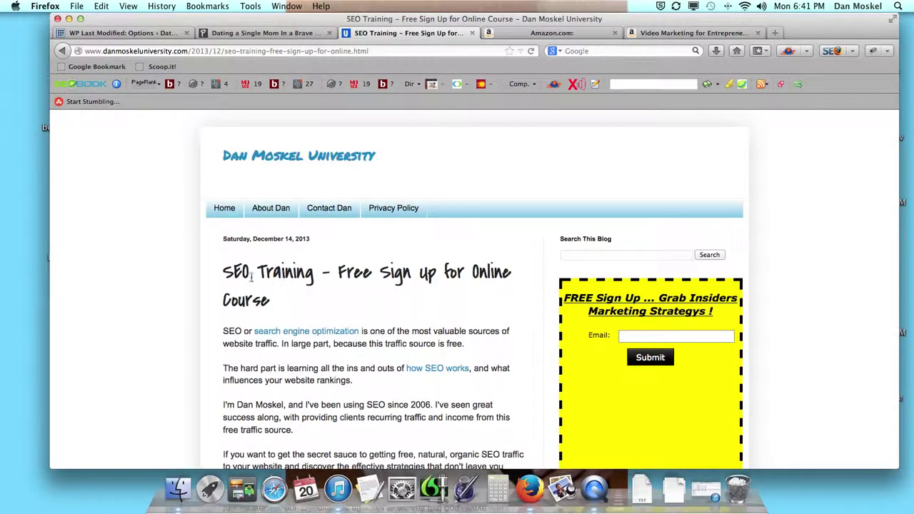
scroll(259, 308, "down", 3)
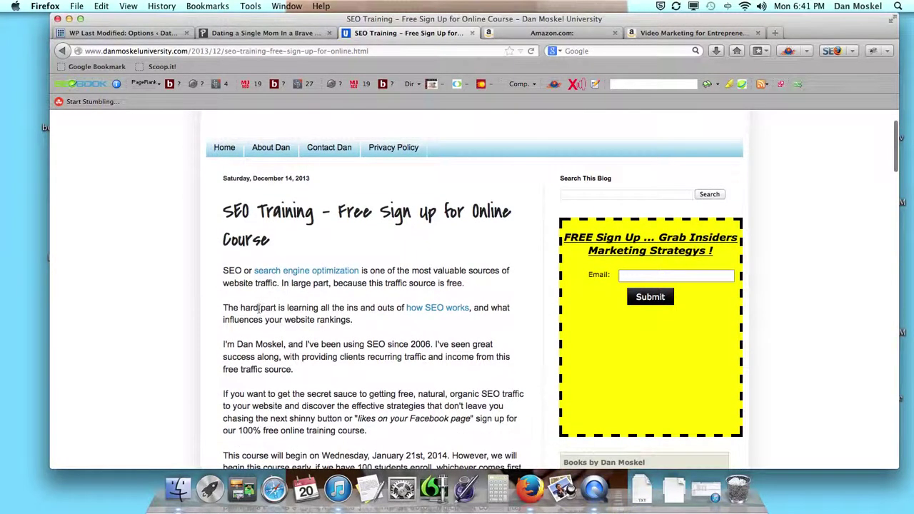
scroll(258, 309, "down", 8)
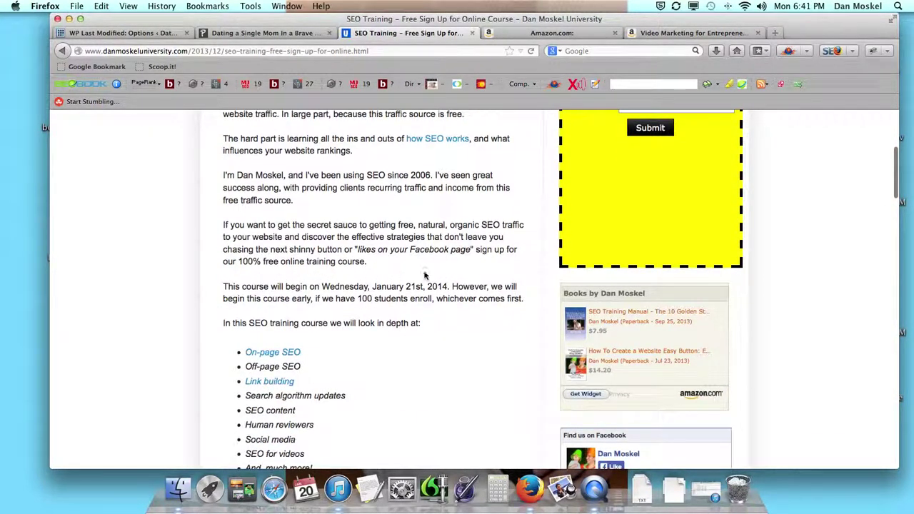
left_click_drag(372, 287, 448, 287)
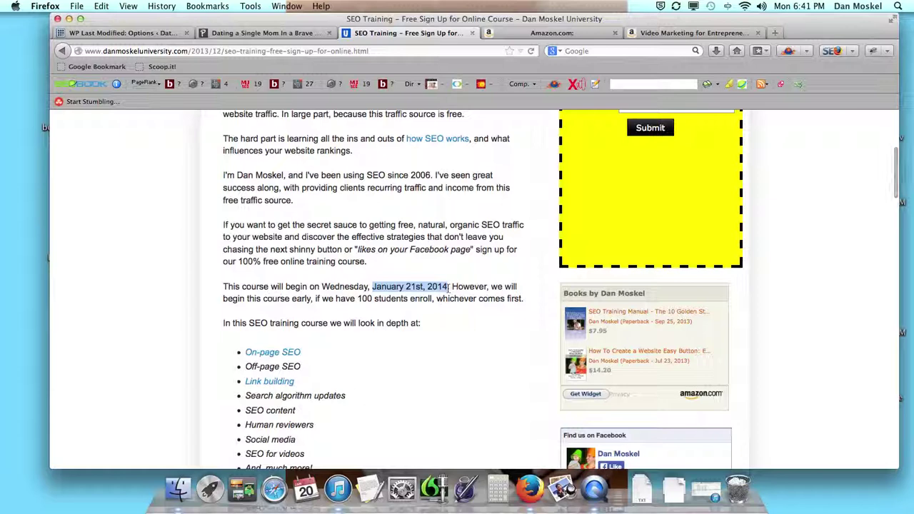
scroll(374, 287, "up", 11)
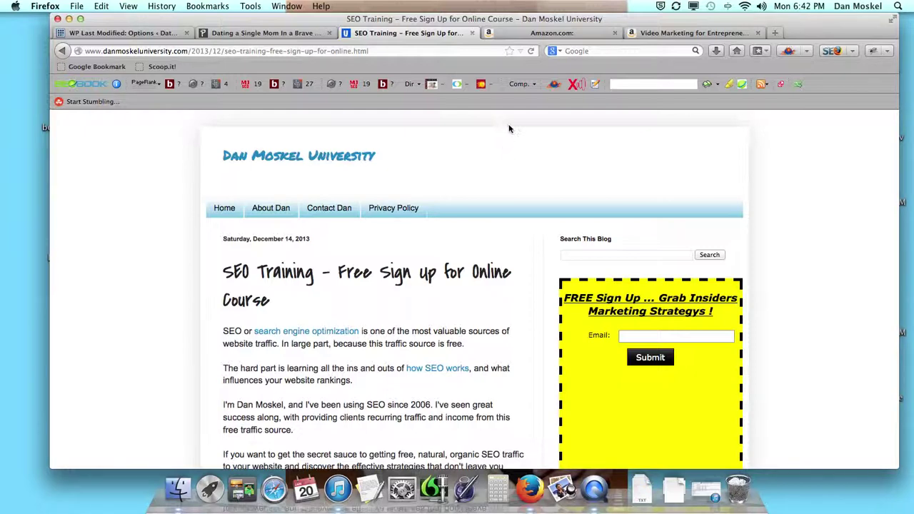
Step: Scroll through the Amazon results for the author's six books, including Email Marketing That Works
left_click(556, 35)
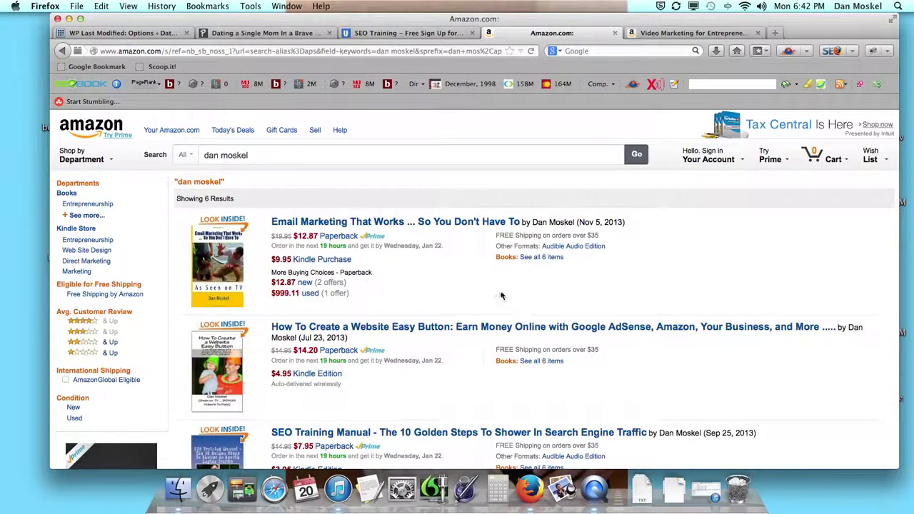
scroll(450, 293, "down", 3)
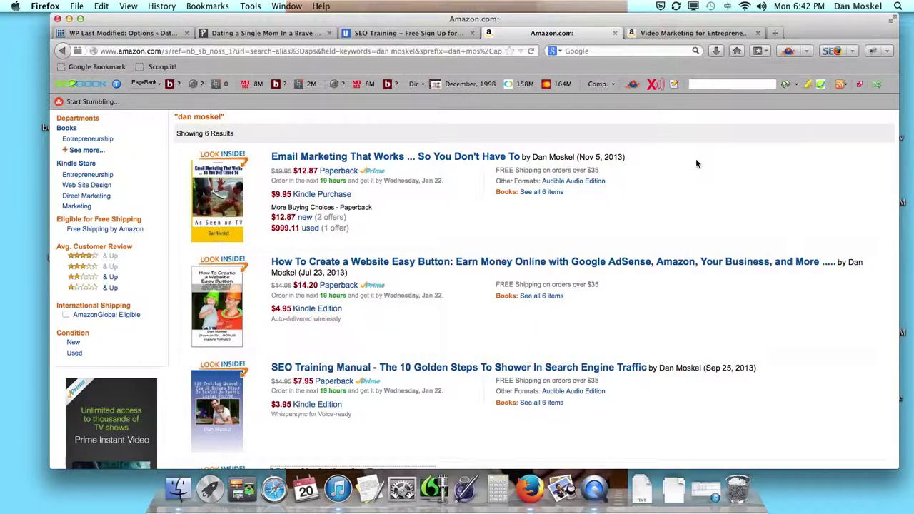
scroll(674, 198, "up", 2)
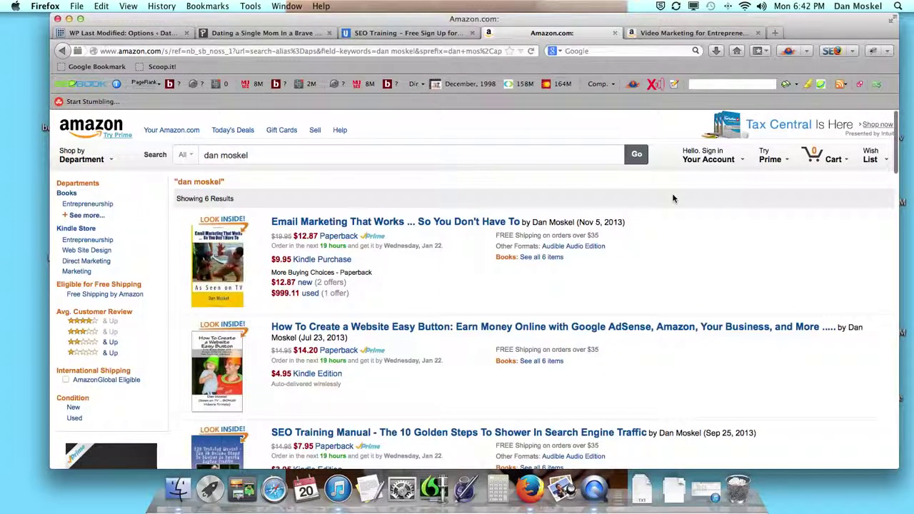